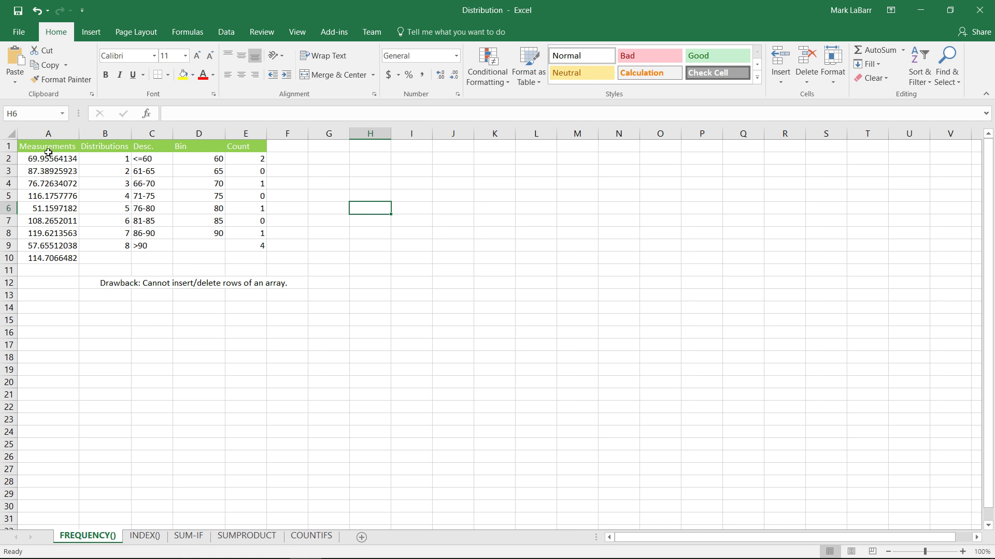
Step: Review the random measurement values in column A, starting with A2, A3 and A5
left_click_drag(42, 151, 49, 259)
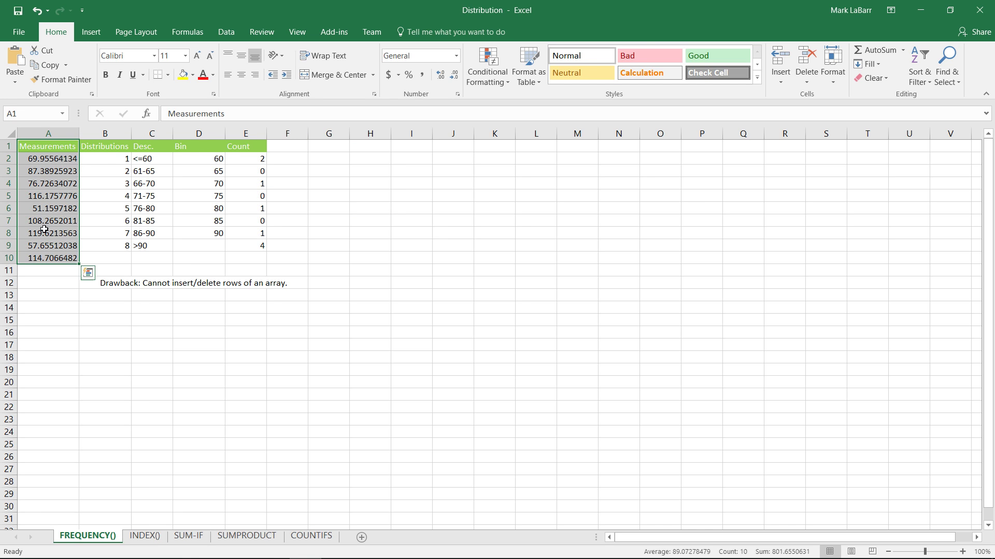
left_click(67, 155)
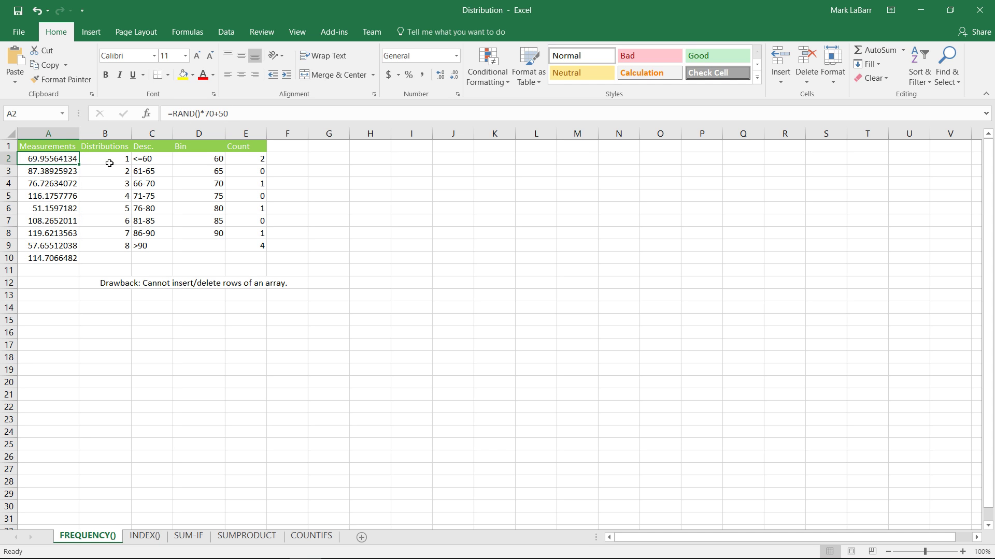
left_click(70, 168)
left_click(67, 197)
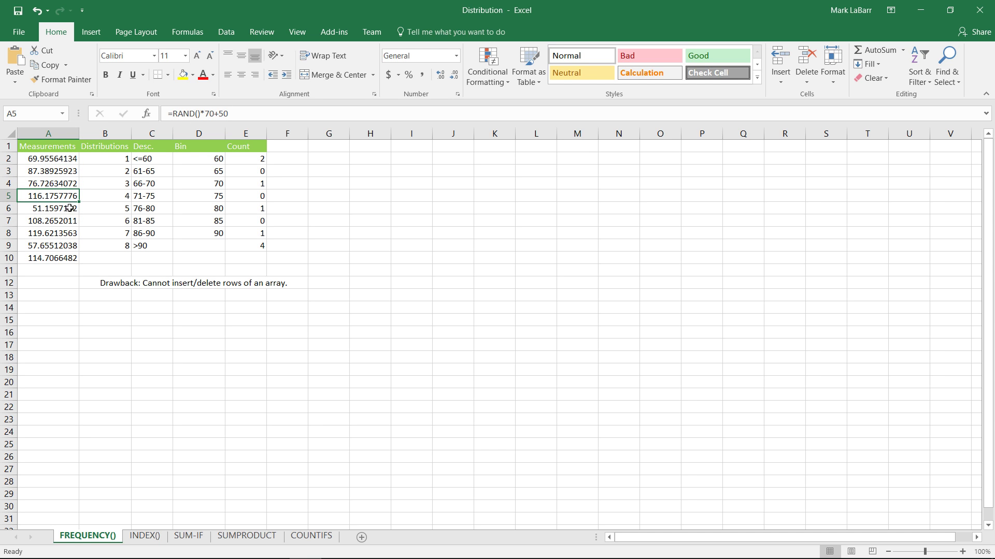
Step: Enter 'h' in A14, then delete it so the RAND measurements recalculate with no leftover entry
left_click(53, 309)
type("h")
key("Return")
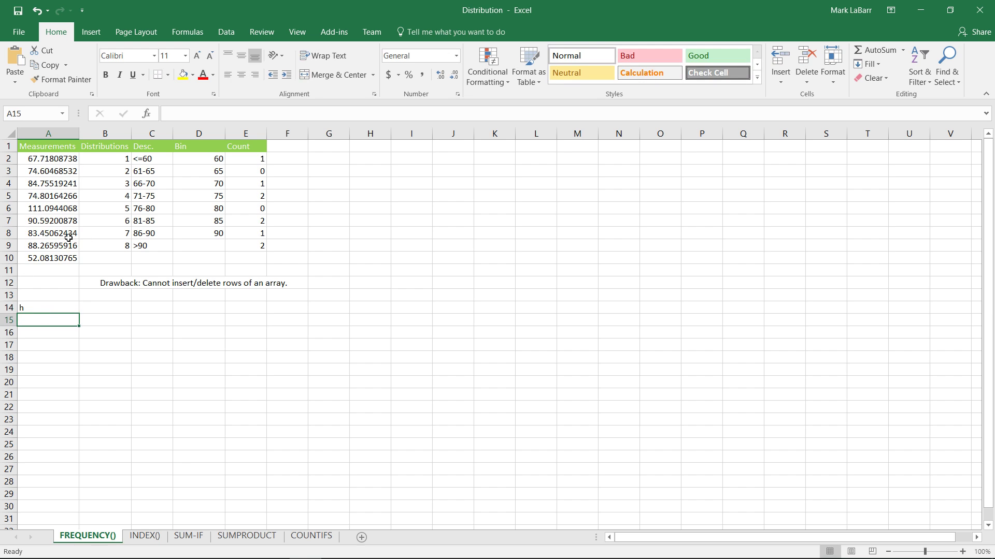
left_click(35, 308)
key("Delete")
key("Return")
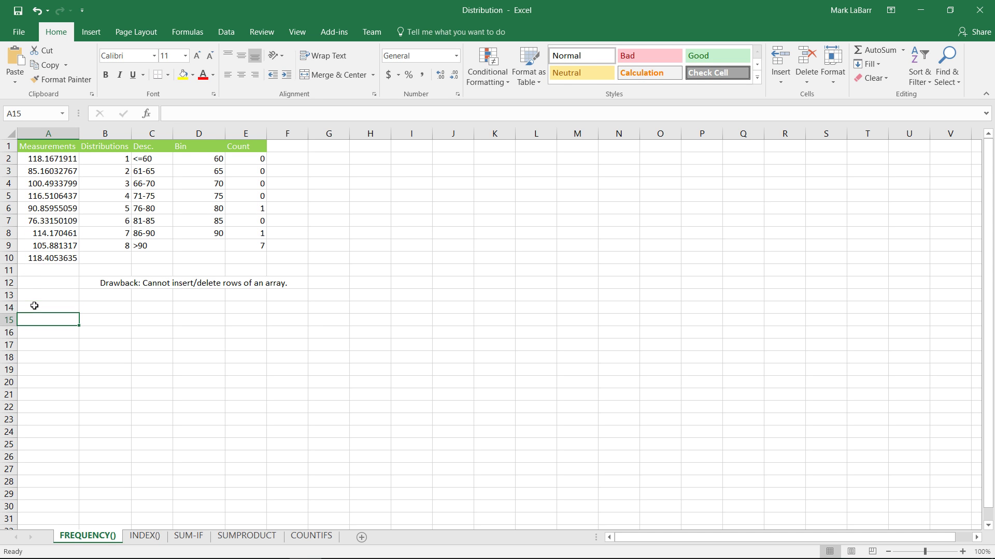
left_click(122, 160)
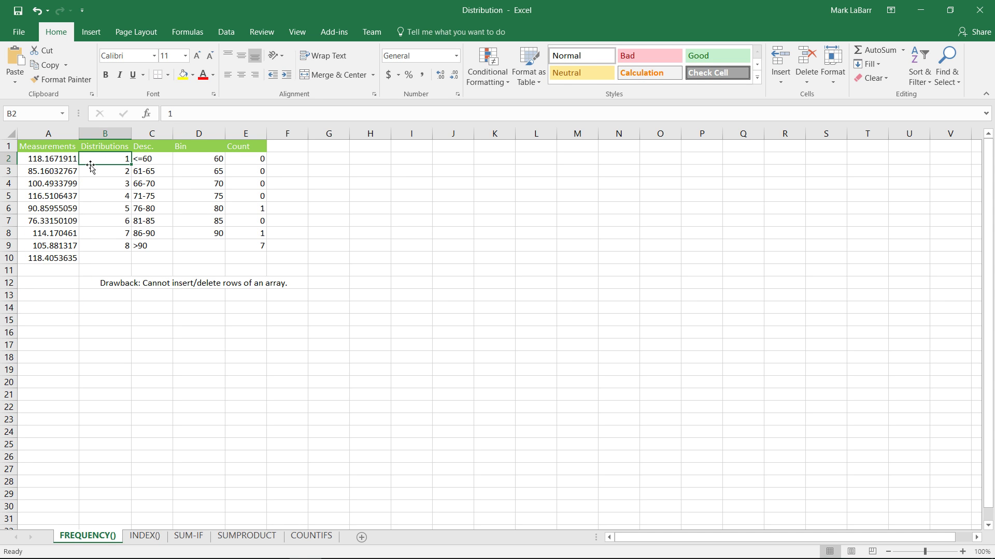
left_click_drag(113, 159, 112, 242)
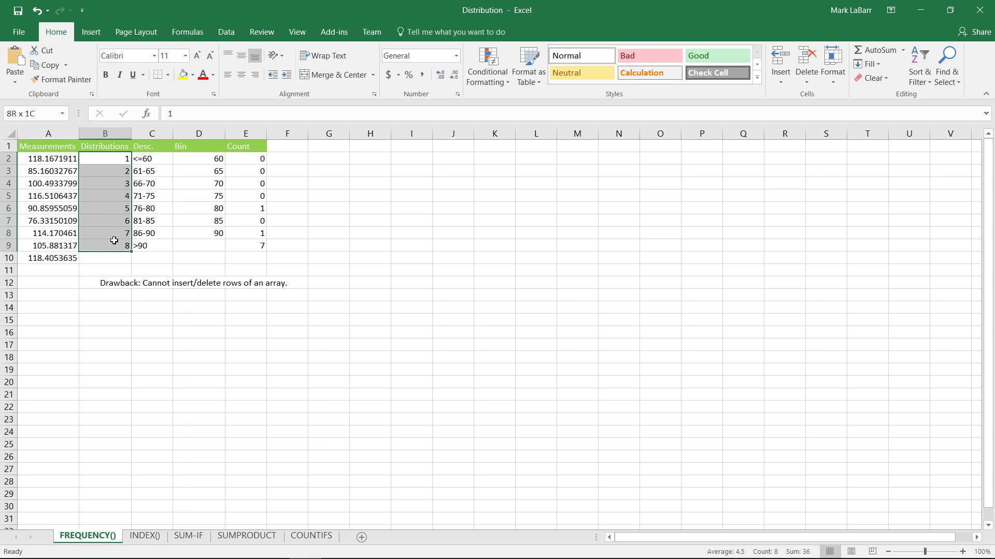
left_click(145, 160)
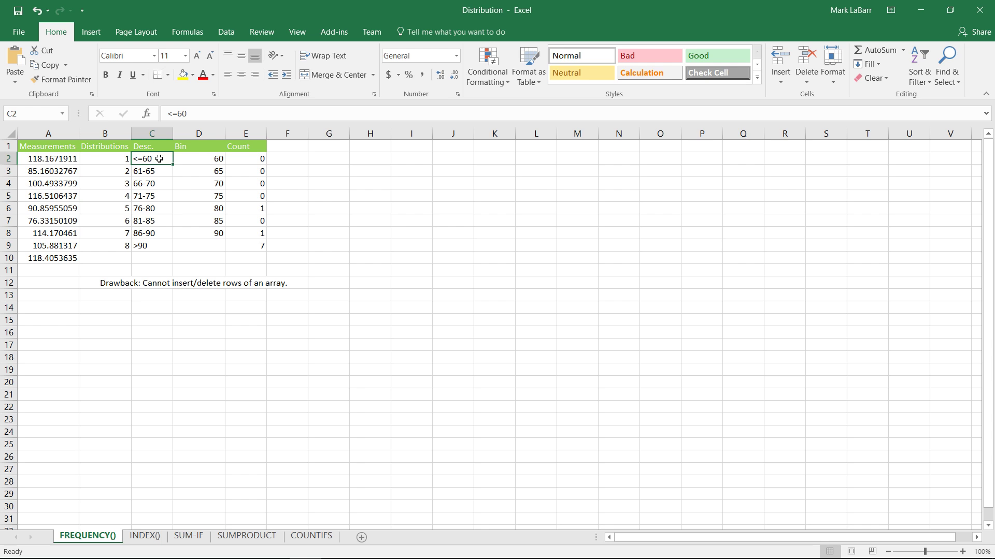
left_click(209, 158)
left_click(151, 169)
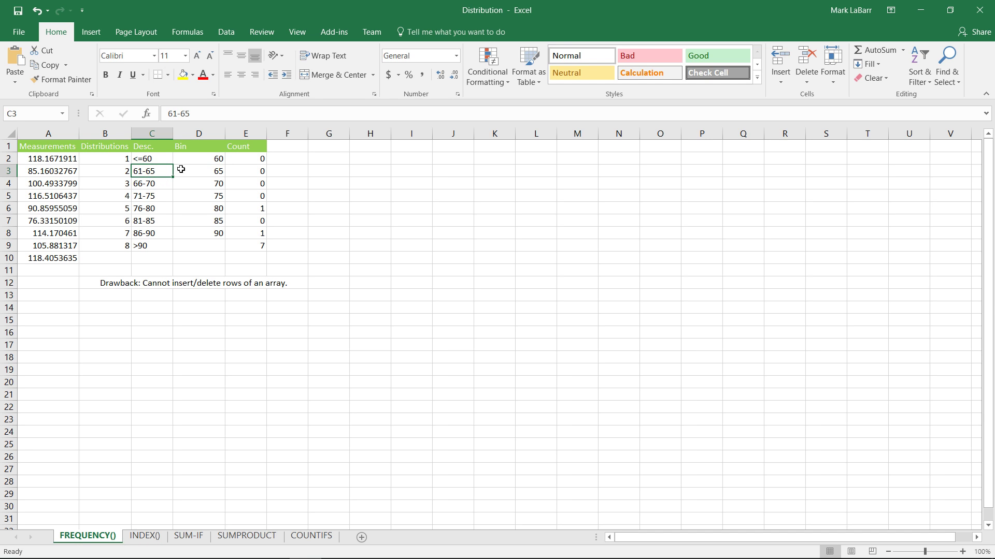
left_click(204, 169)
key("Left")
key("Down")
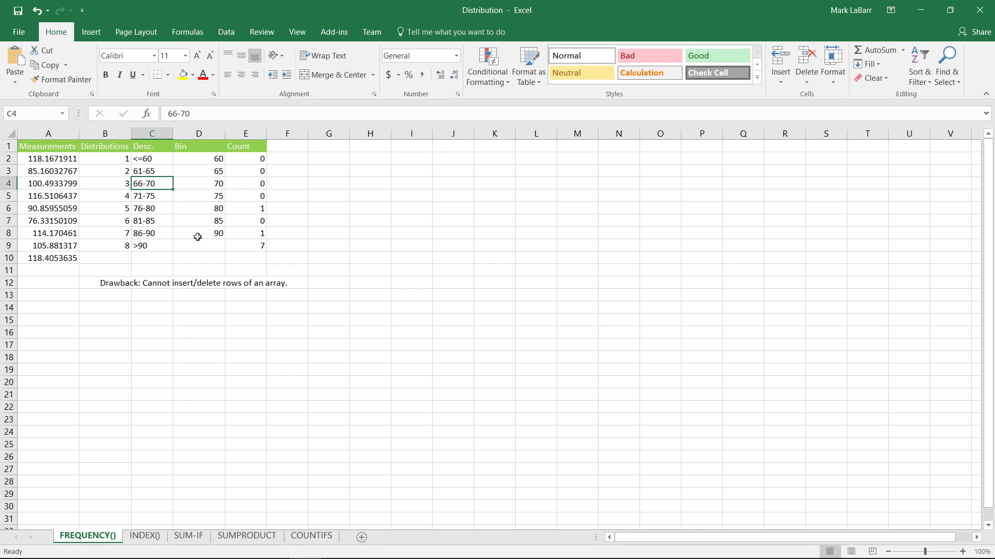
left_click(145, 247)
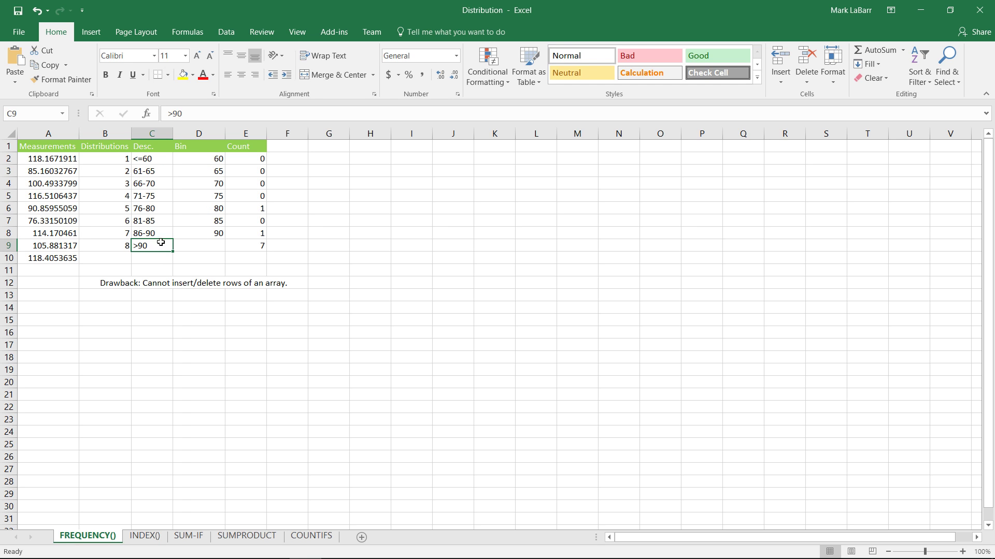
left_click(212, 242)
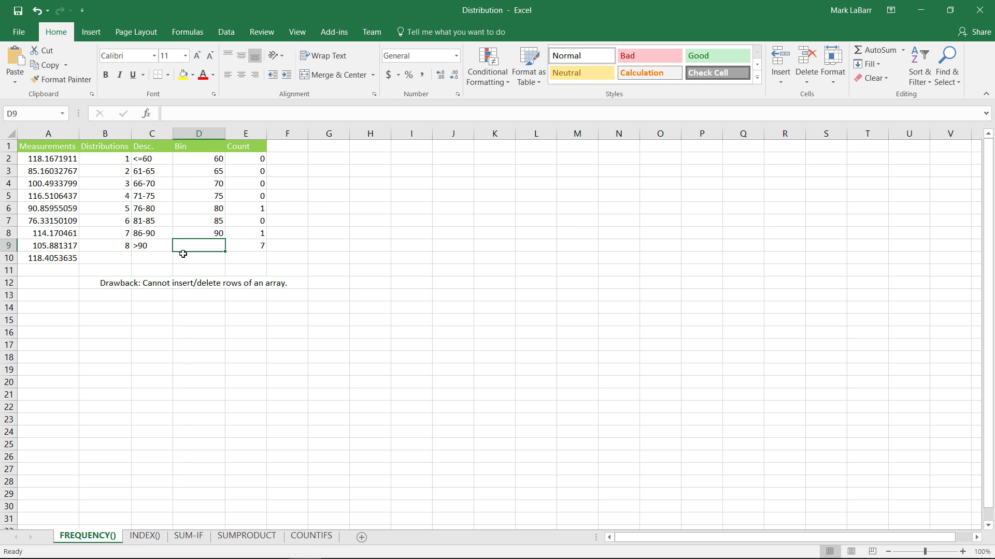
Step: Re-commit E2's FREQUENCY formula with Ctrl+Shift+Enter, giving counts 3,0,2,1,1,1,1,0
left_click(251, 160)
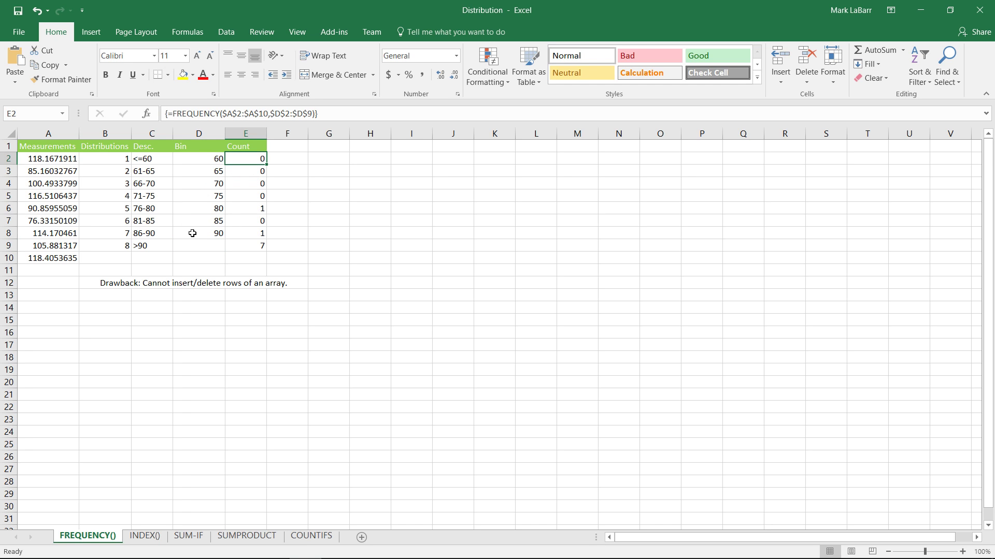
left_click(180, 112)
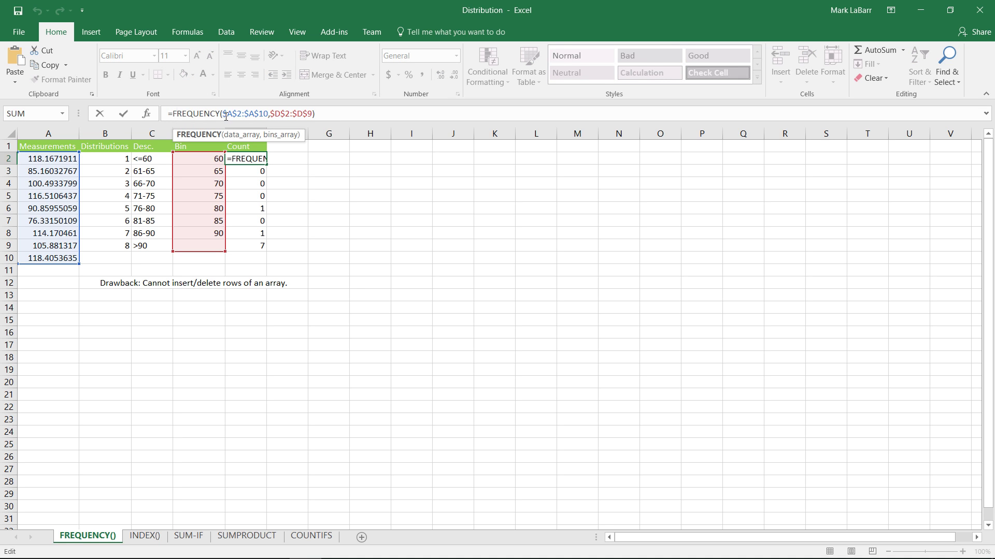
left_click_drag(226, 117, 264, 115)
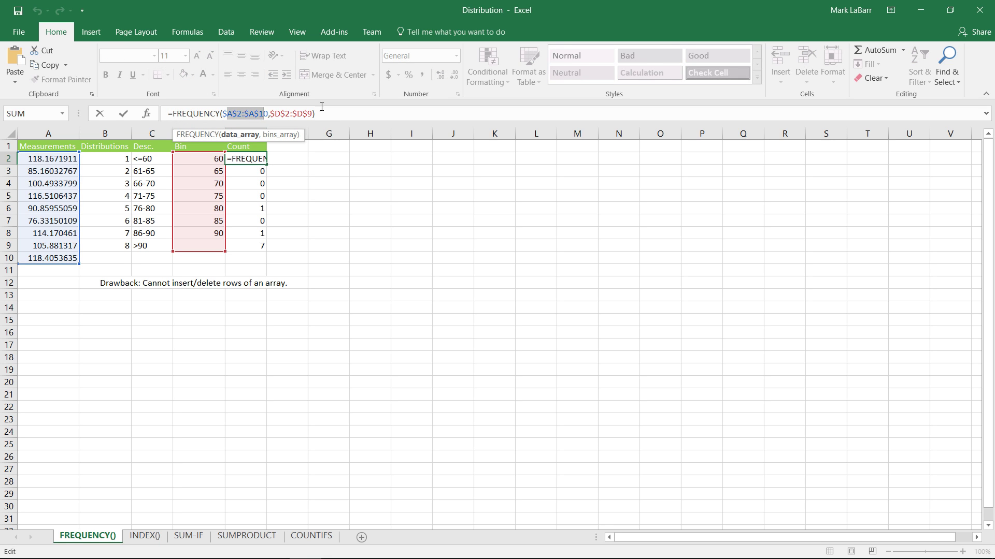
left_click(286, 140)
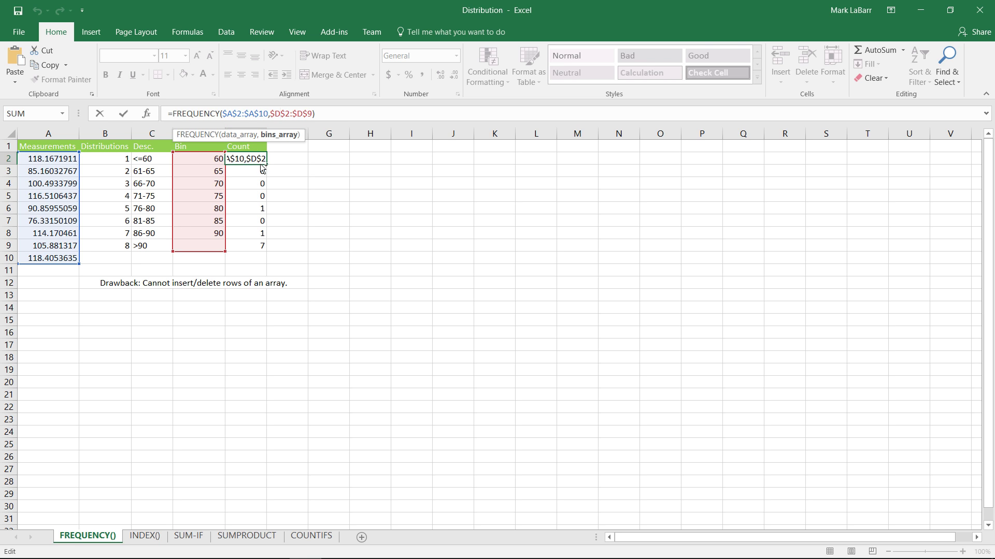
key("ctrl+shift+Return")
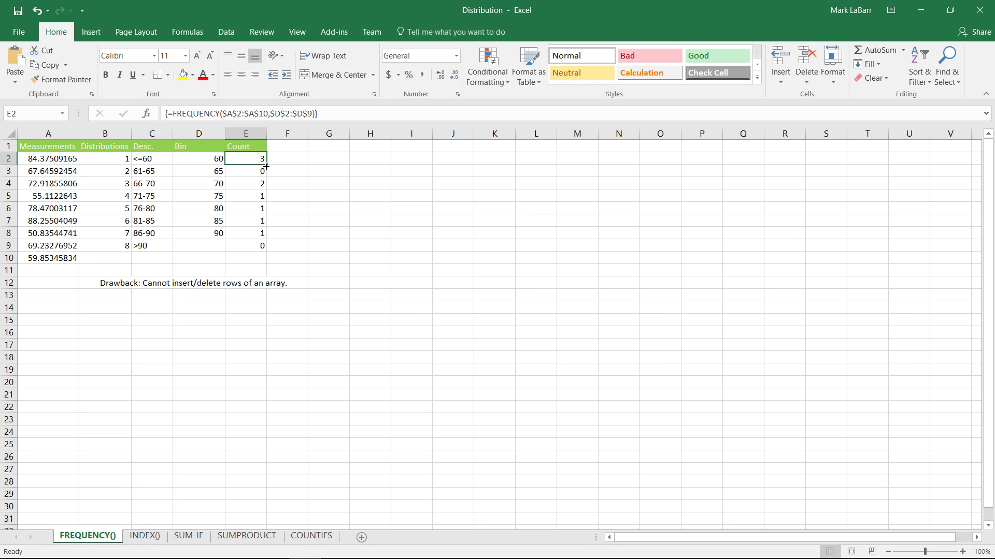
Step: Try filling E2 down to E9, dismiss the can't-change-part-of-an-array warning, and select the drawback note
left_click_drag(267, 155, 213, 226)
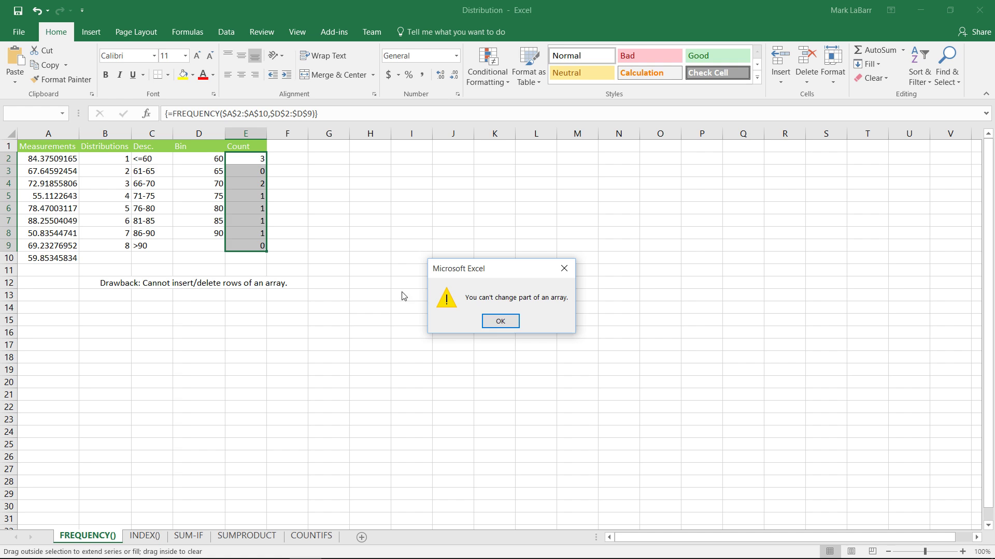
left_click(499, 321)
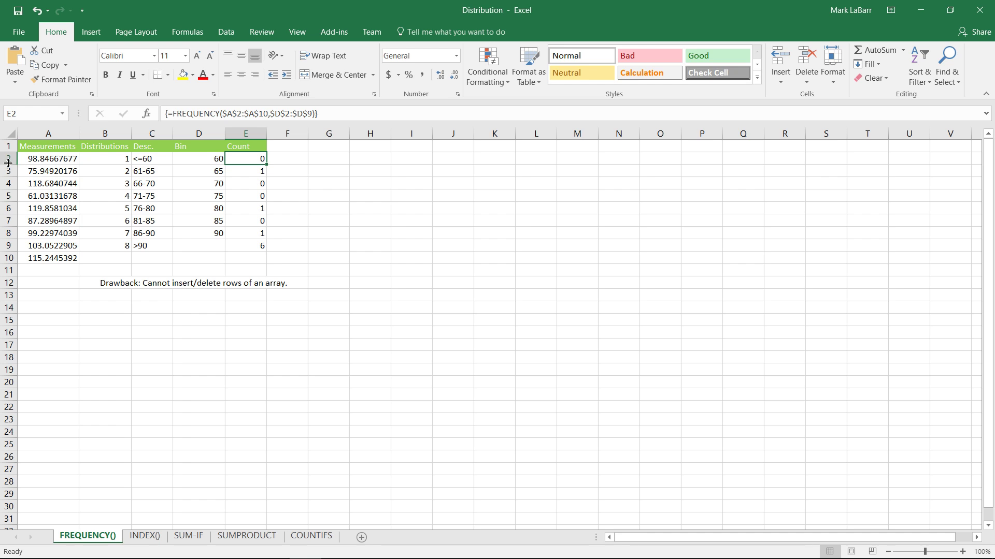
left_click_drag(135, 282, 230, 290)
left_click(159, 257)
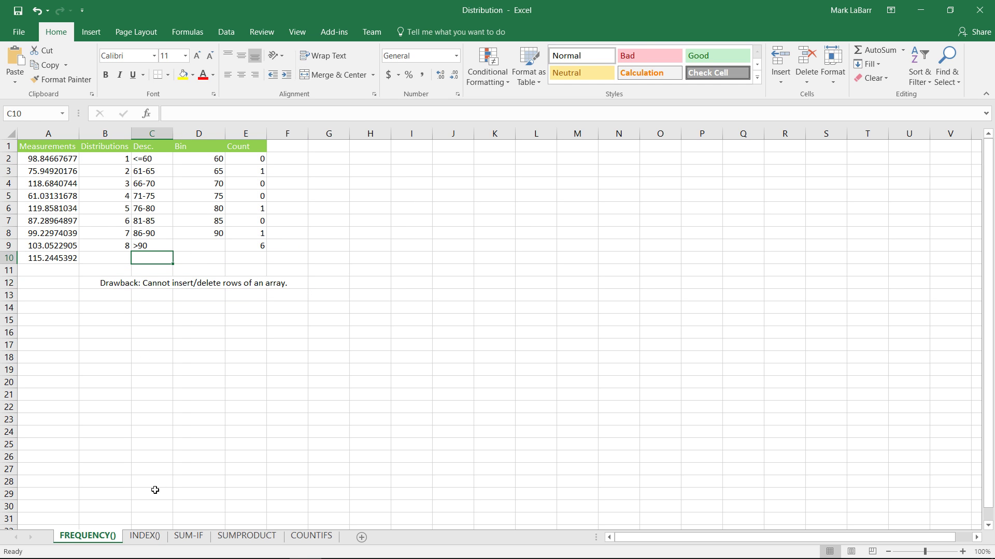
Step: On the INDEX() sheet, review E2's INDEX(FREQUENCY) formula and step through the counts in E4:E9
left_click(144, 536)
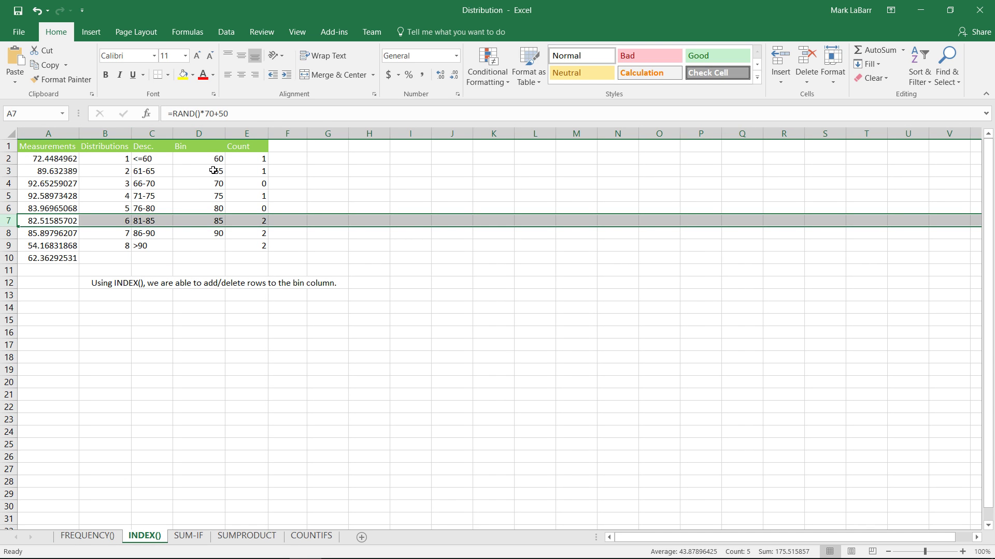
left_click(247, 158)
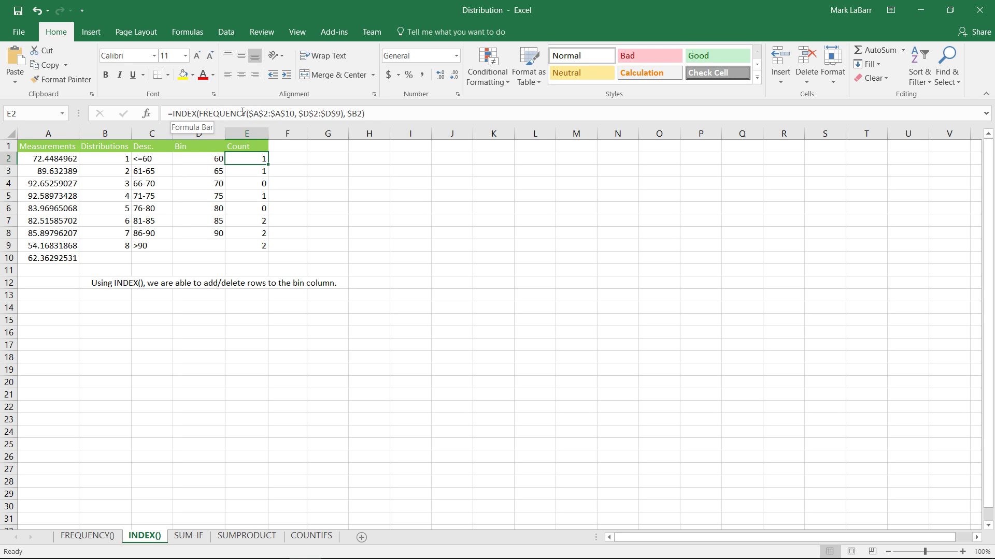
left_click(373, 113)
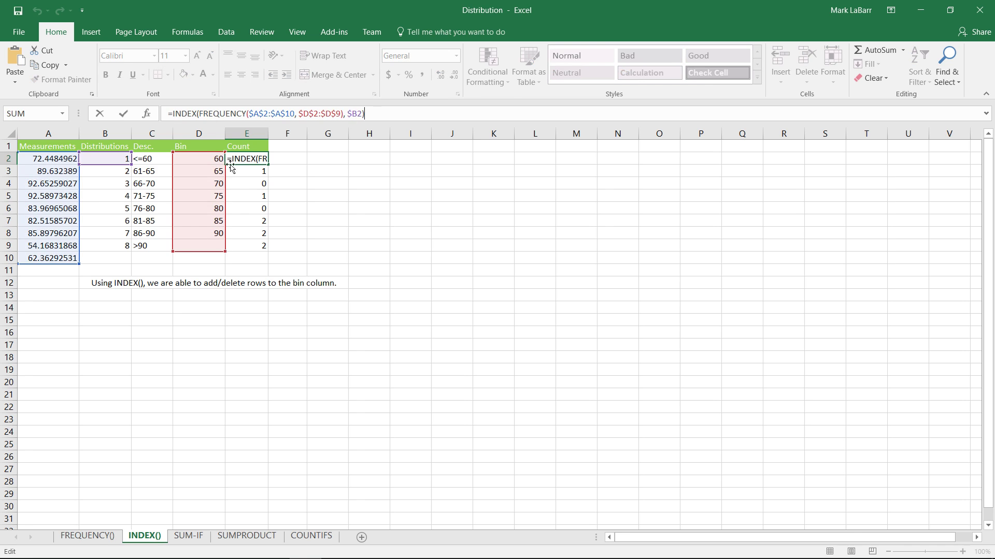
key("Return")
left_click(249, 183)
left_click(249, 196)
left_click(250, 208)
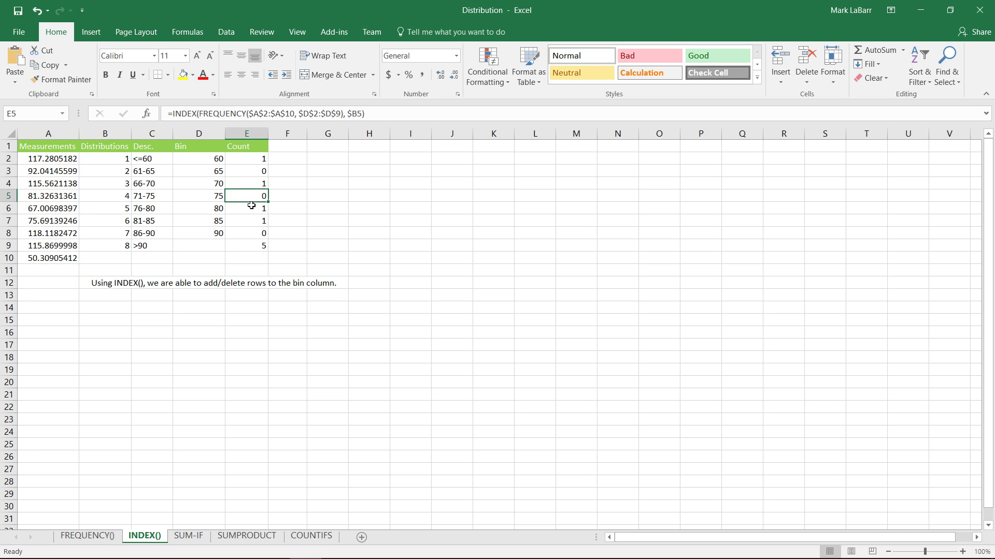
left_click(255, 221)
left_click(259, 233)
left_click(259, 245)
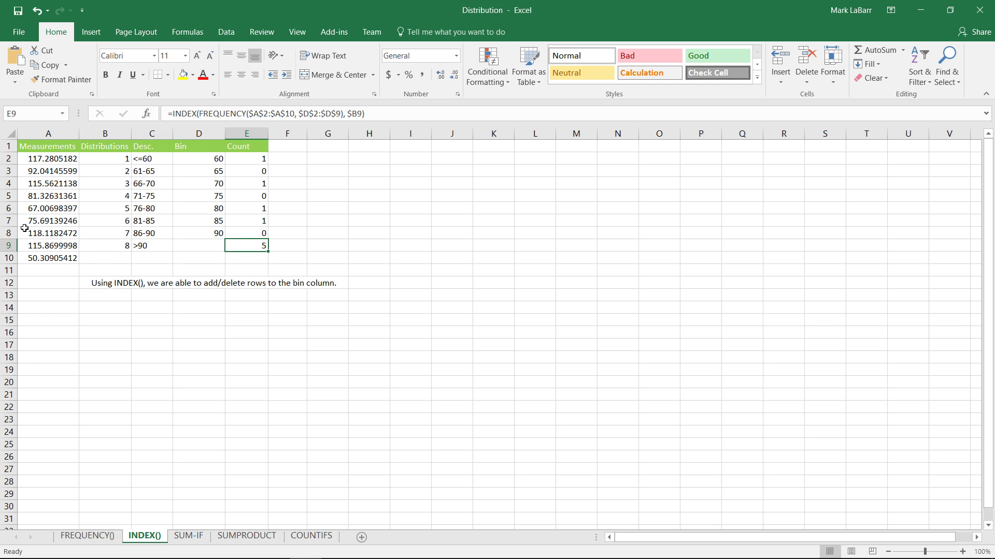
Step: Delete row 6, inspect E8's formula, undo to restore the row, then go to SUM-IF
right_click(11, 208)
left_click(35, 325)
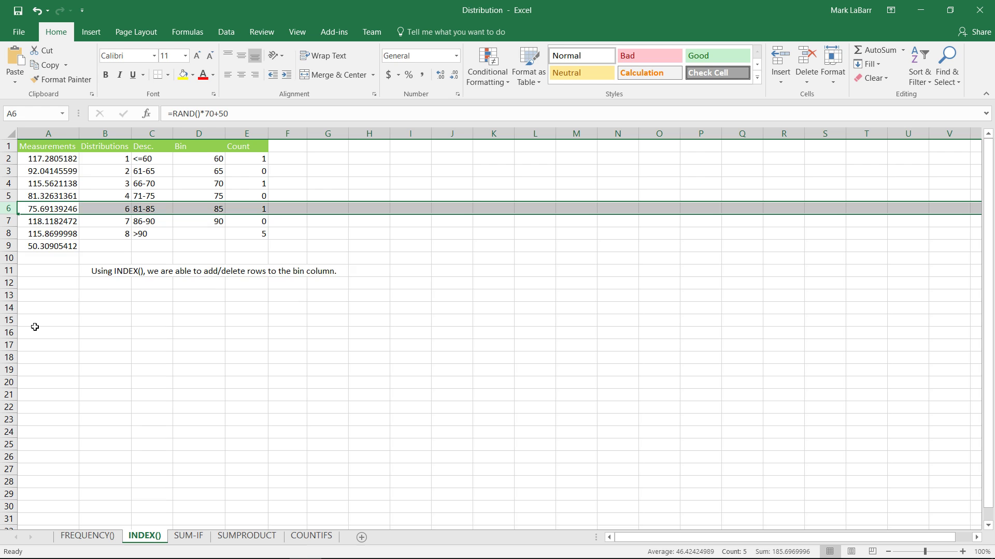
left_click(247, 234)
left_click(336, 116)
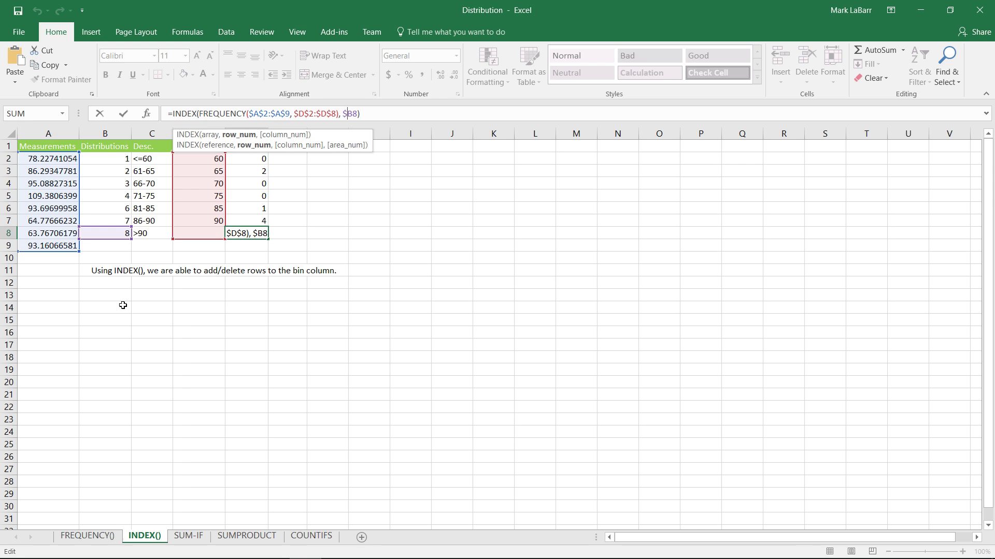
key("Escape")
key("ctrl+z")
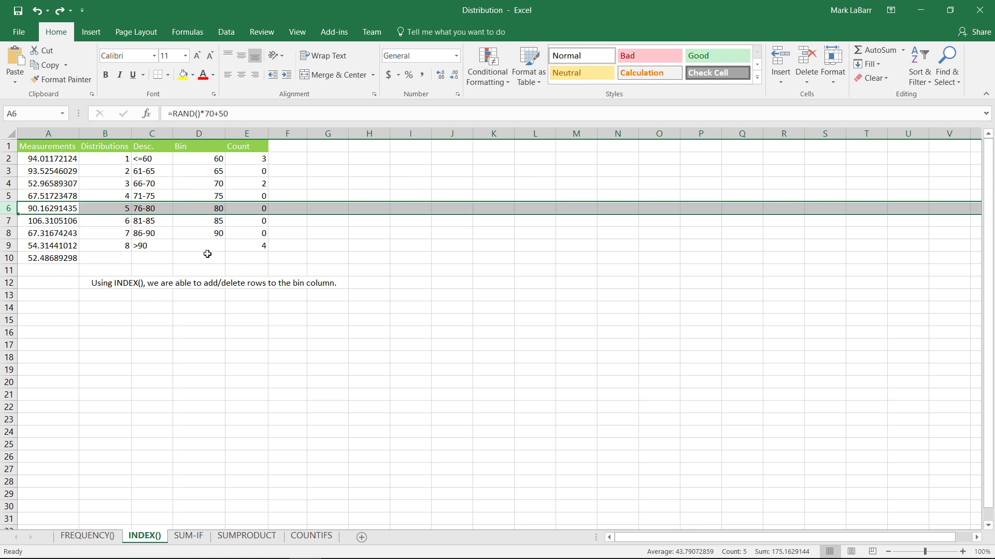
left_click(207, 251)
left_click(189, 536)
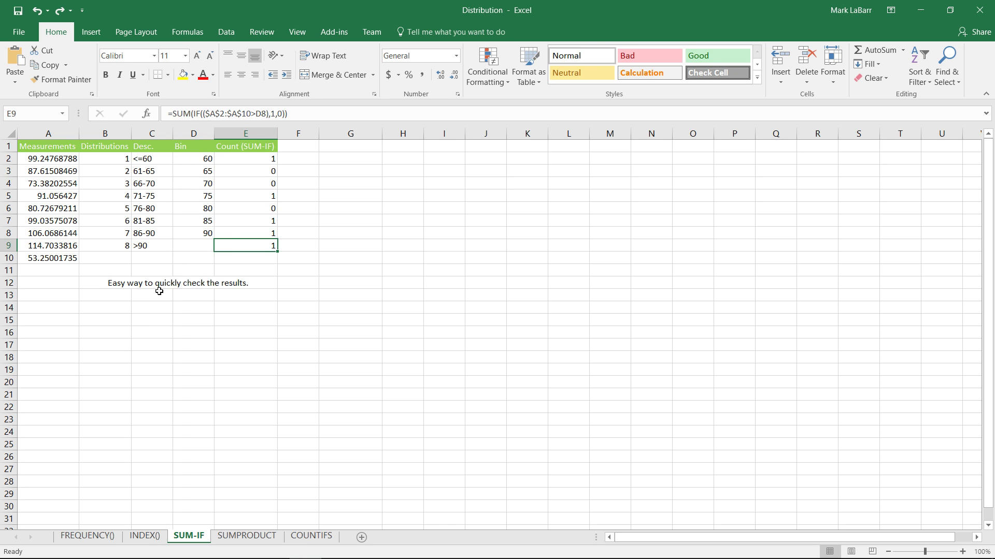
left_click(243, 159)
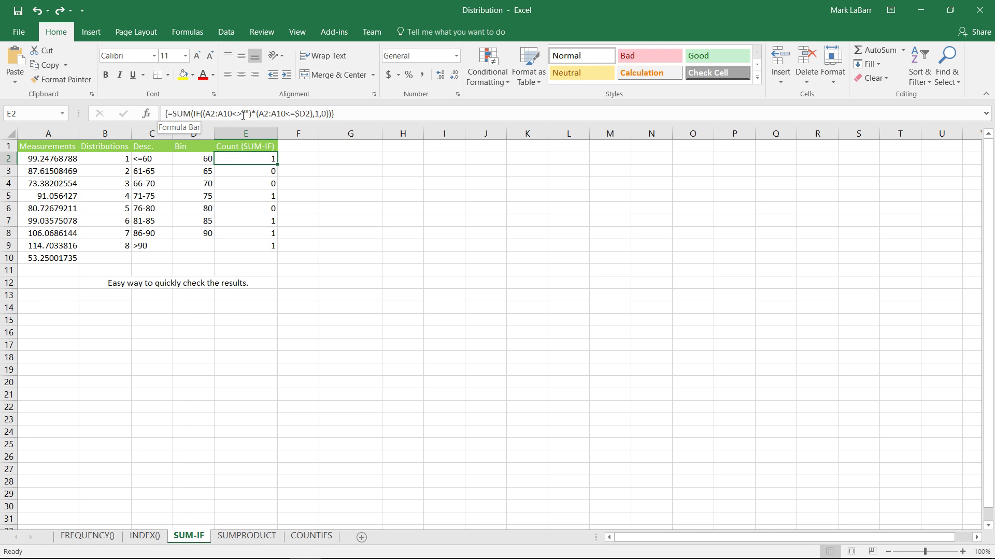
left_click(348, 110)
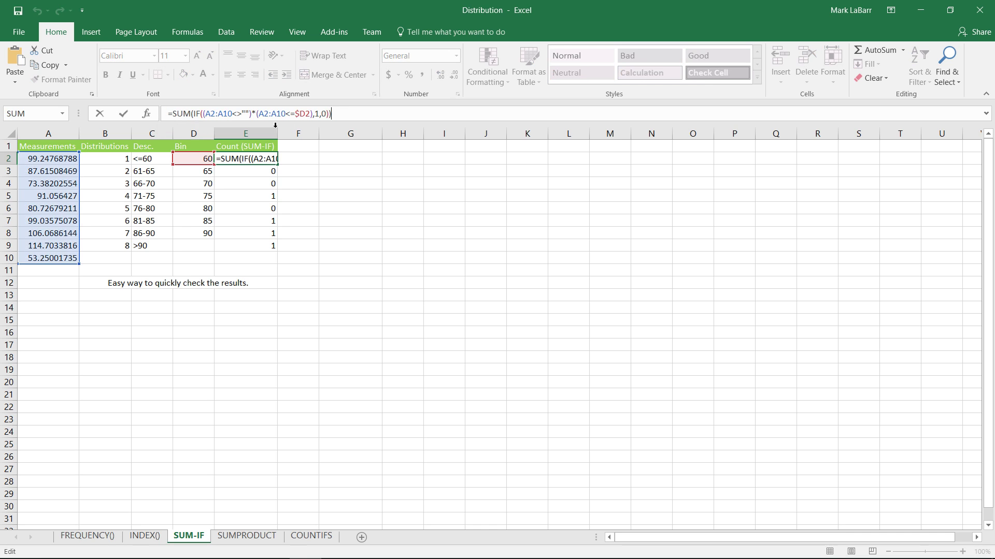
key("ctrl+shift+Return")
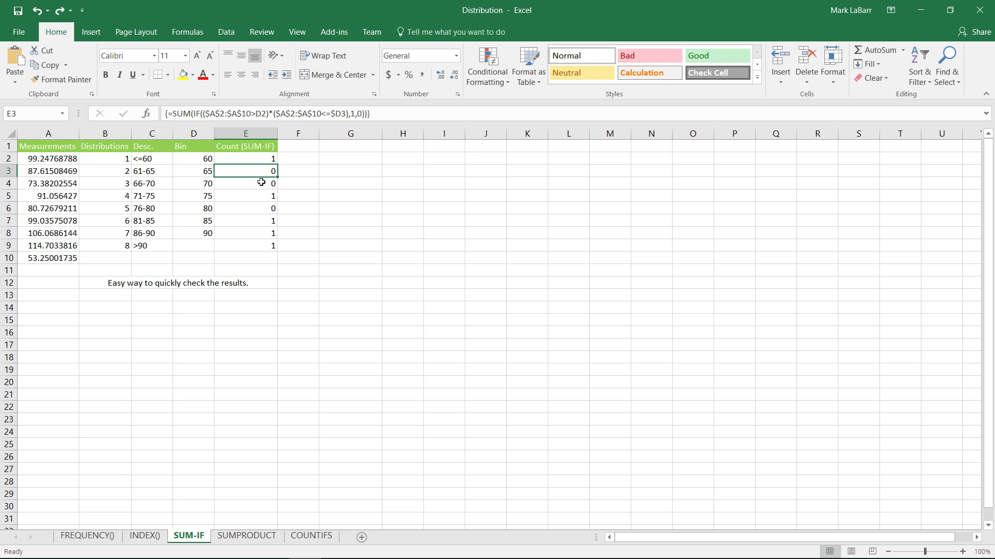
left_click(259, 242)
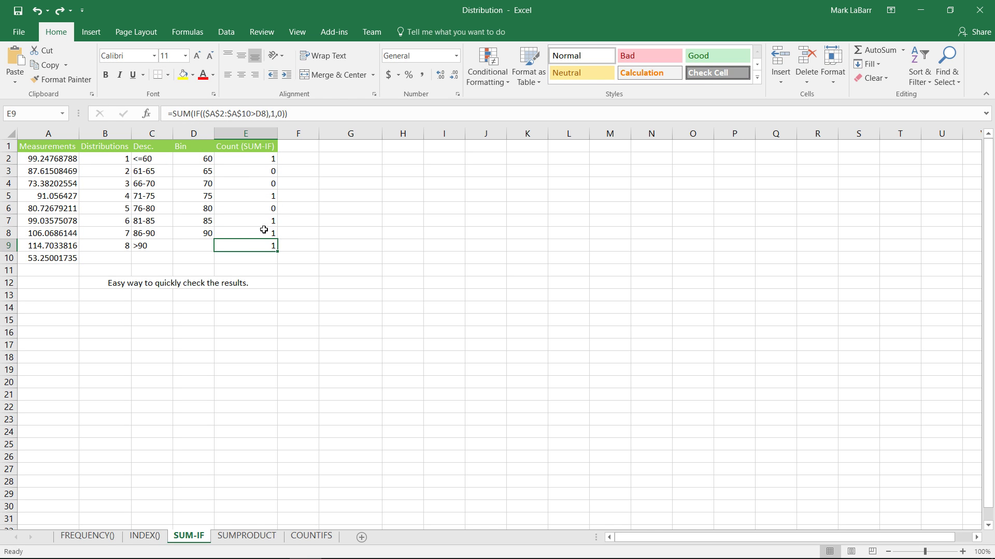
left_click(250, 229)
left_click(261, 242)
left_click(261, 232)
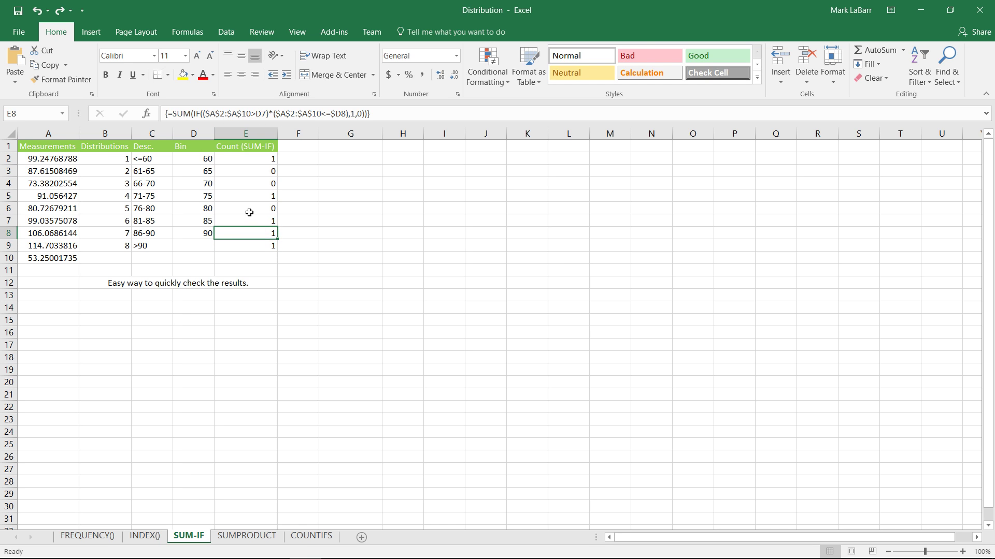
left_click(260, 209)
left_click(261, 198)
left_click(257, 184)
left_click(255, 170)
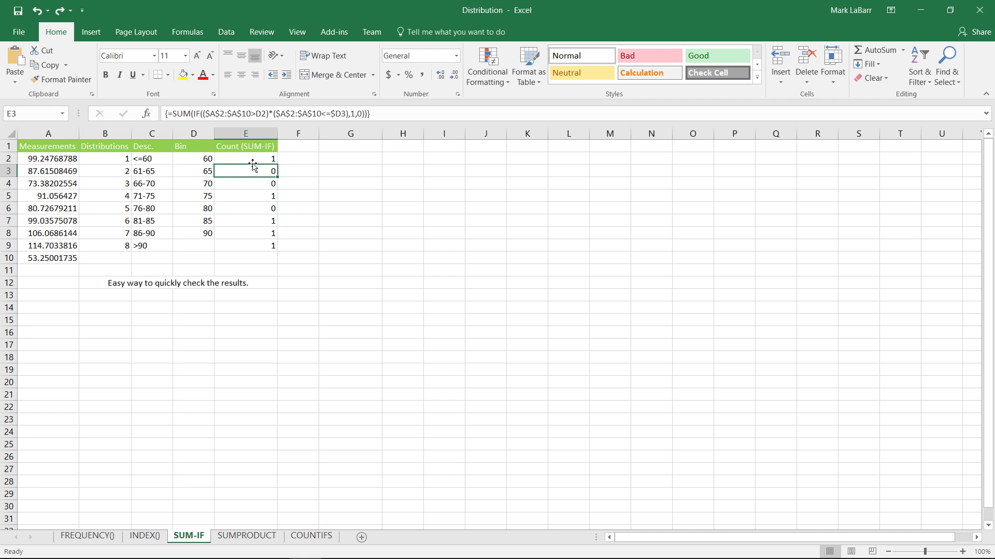
Step: On the SUMPRODUCT sheet, commit the E2 and E3 formulas and fill E3 down through E8
left_click(232, 536)
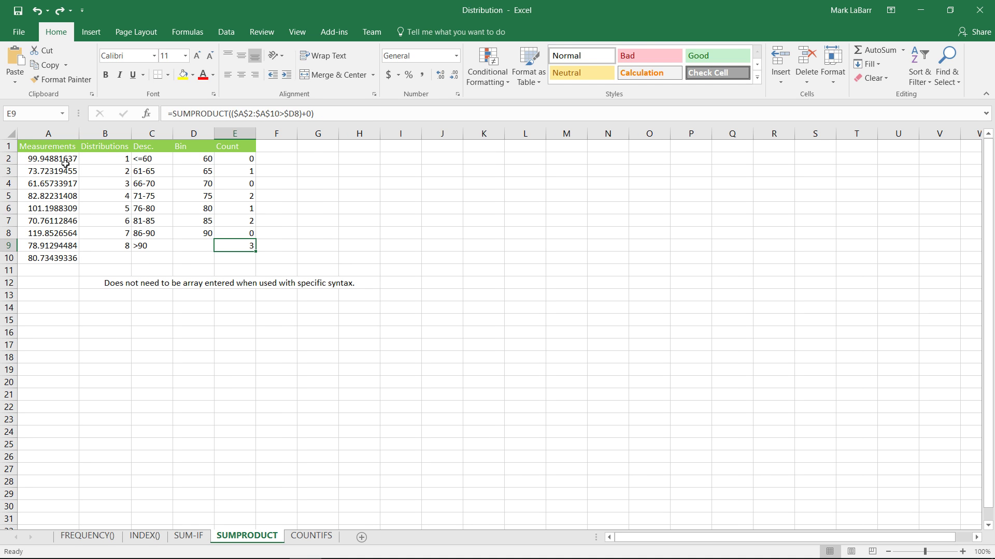
left_click(239, 158)
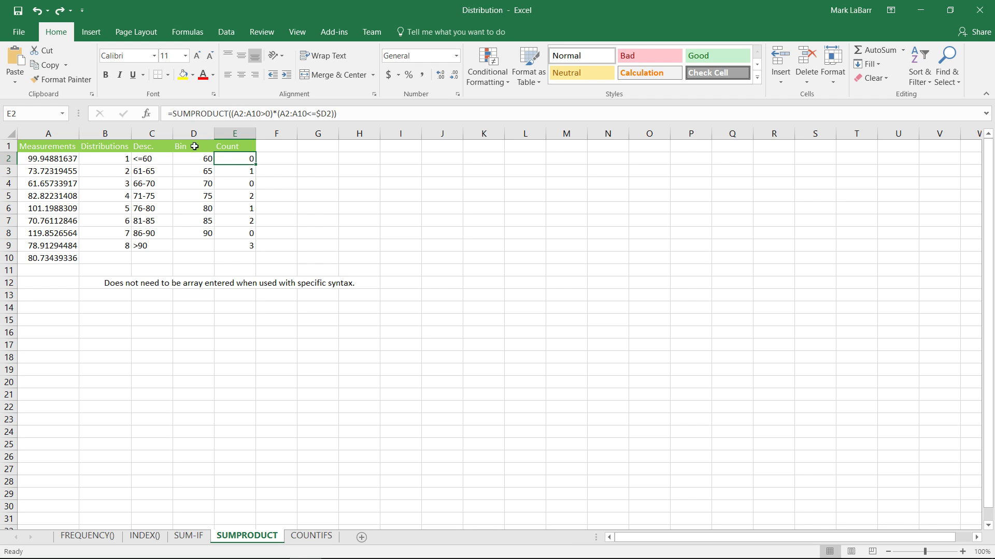
left_click(245, 113)
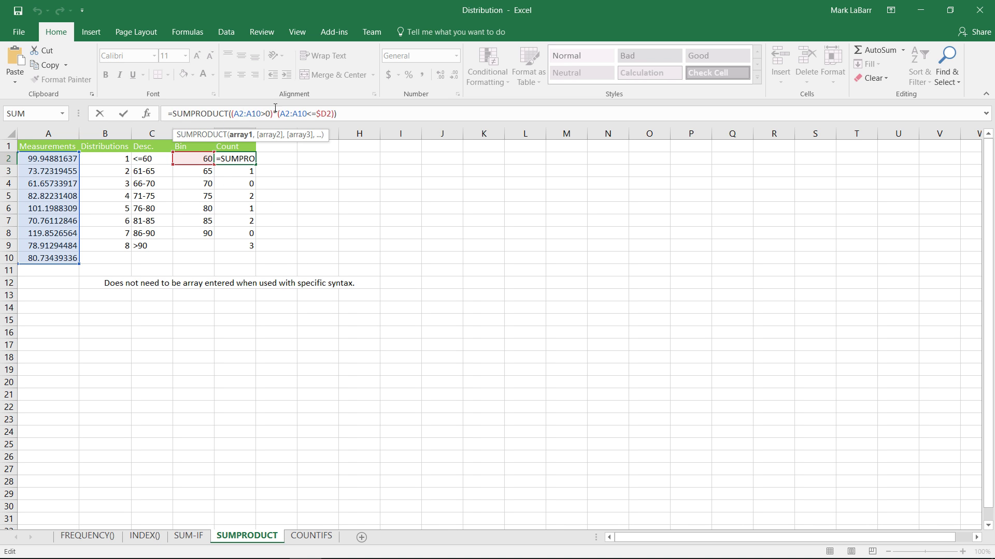
key("Return")
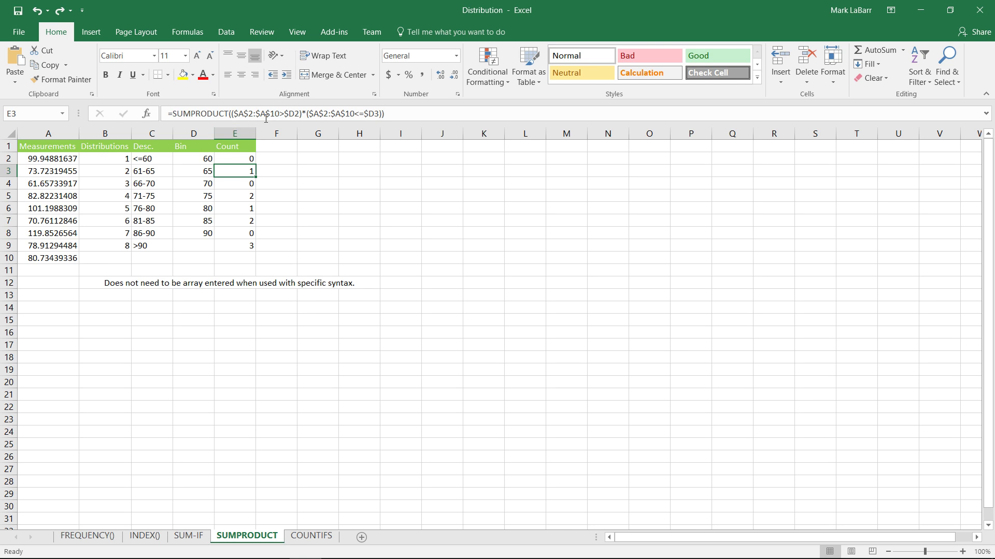
key("F2")
key("ctrl+Return")
left_click_drag(255, 177, 247, 241)
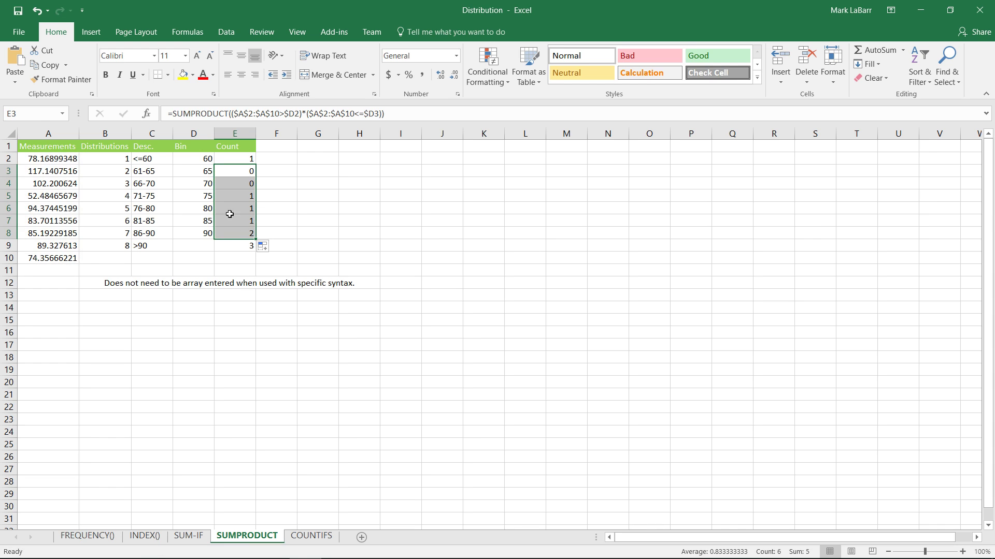
Step: Commit E9's overflow formula =SUMPRODUCT(($A$2:$A$10>$D8)+0) without array entry
left_click(235, 250)
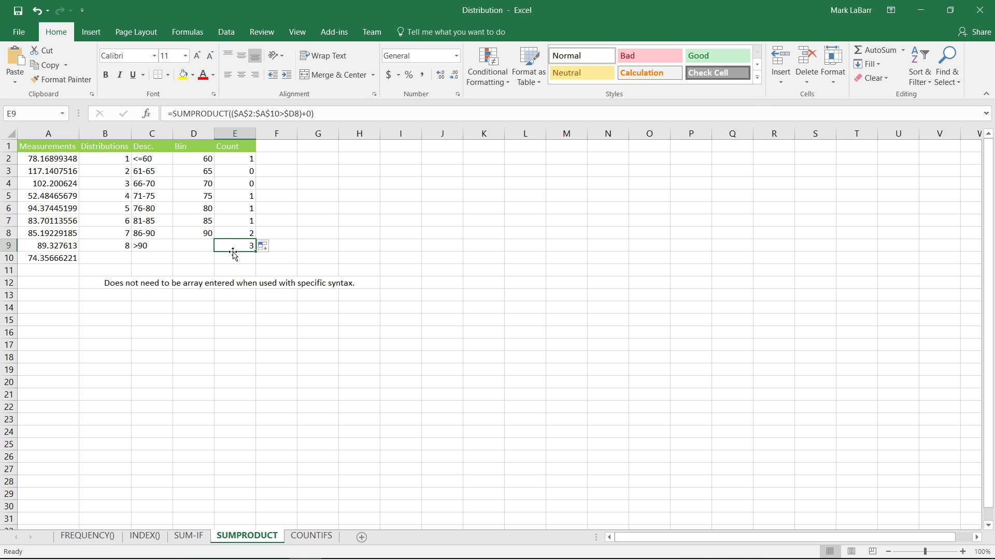
left_click(244, 115)
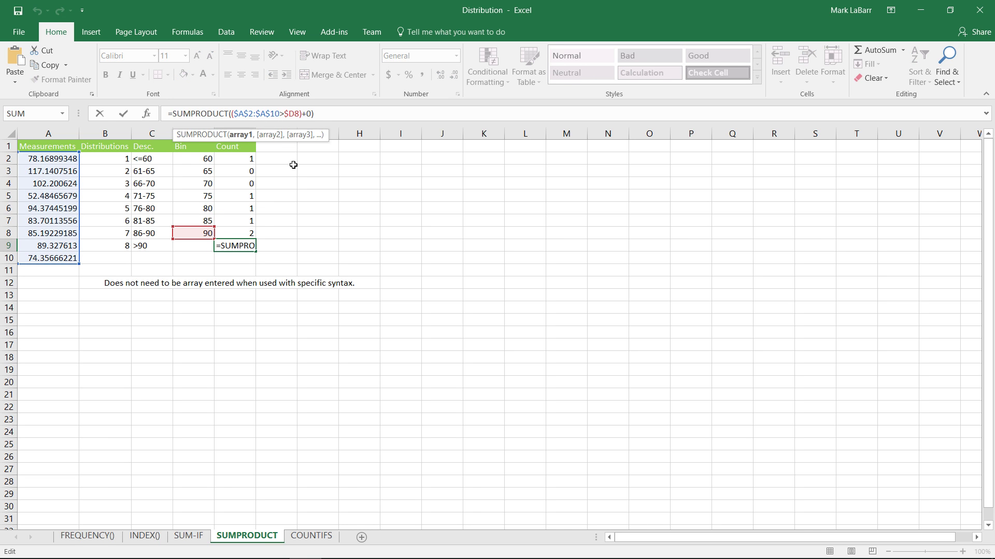
left_click_drag(303, 115, 311, 115)
key("ctrl+Return")
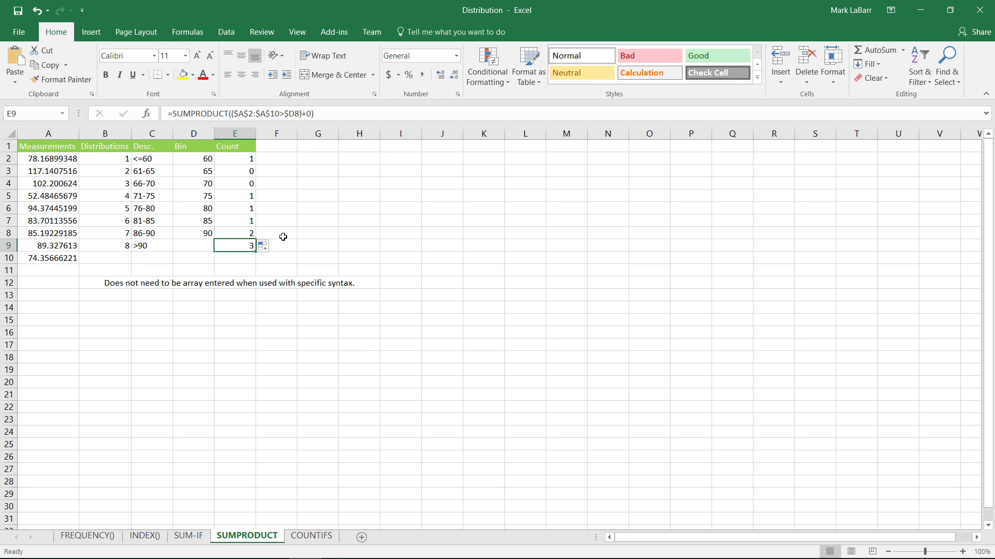
Step: On the COUNTIFS sheet, review the COUNTIFS count formula in E2
left_click(321, 537)
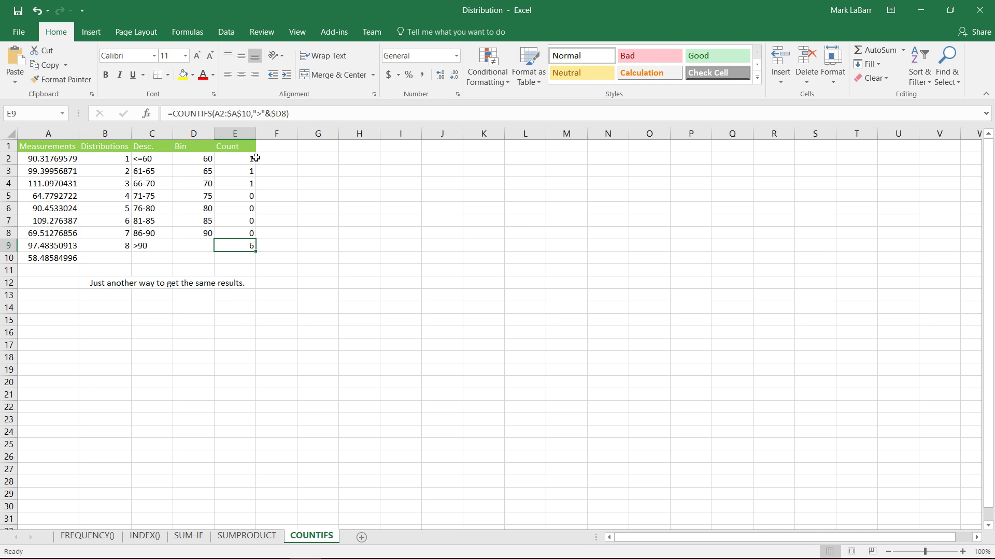
key("Up")
key("Up")
key("Up")
key("Up")
key("Up")
key("Up")
key("Up")
left_click(183, 113)
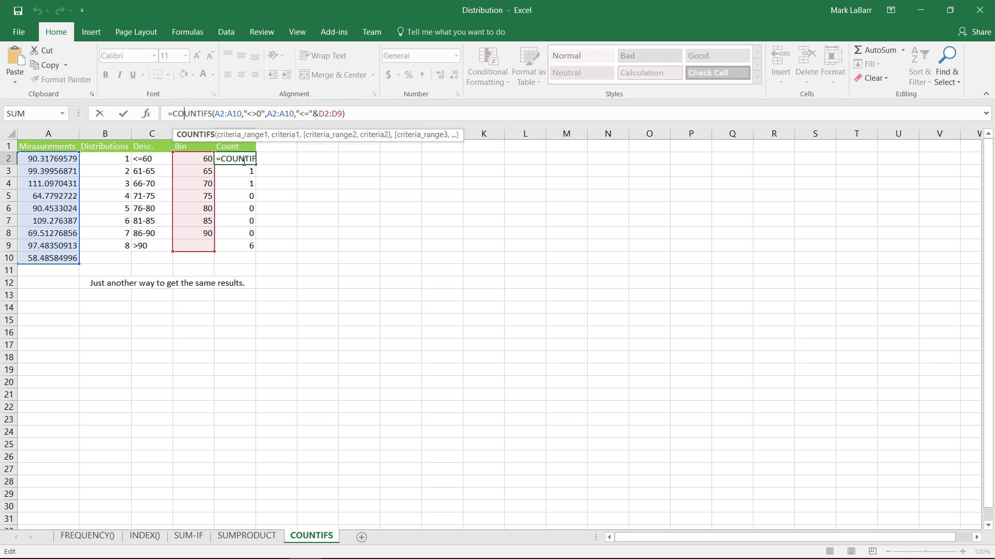
key("Escape")
Step: Copy E3's COUNTIFS formula down through E8 and start editing E9's =COUNTIFS($A$2:$A$10,">"&$D8)
left_click(238, 173)
left_click(246, 114)
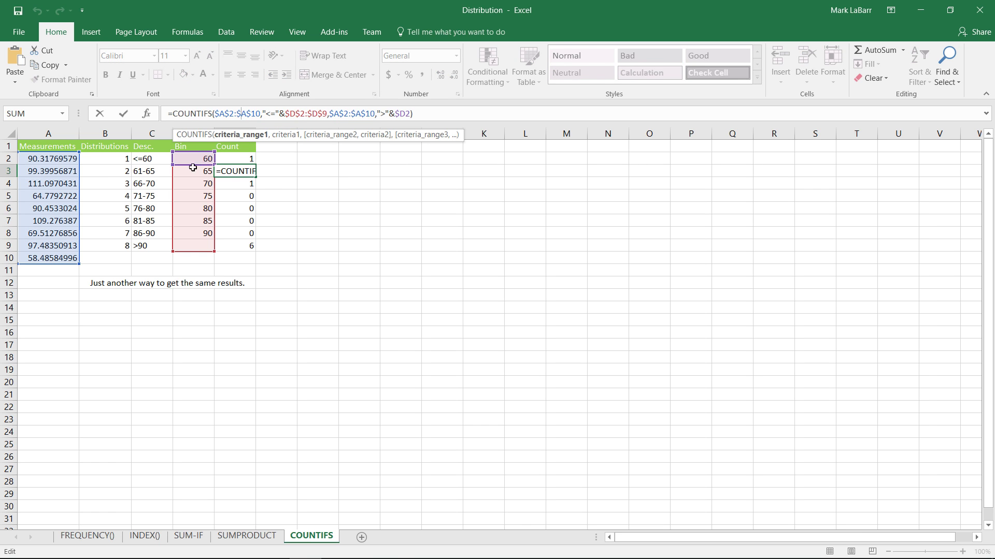
key("Escape")
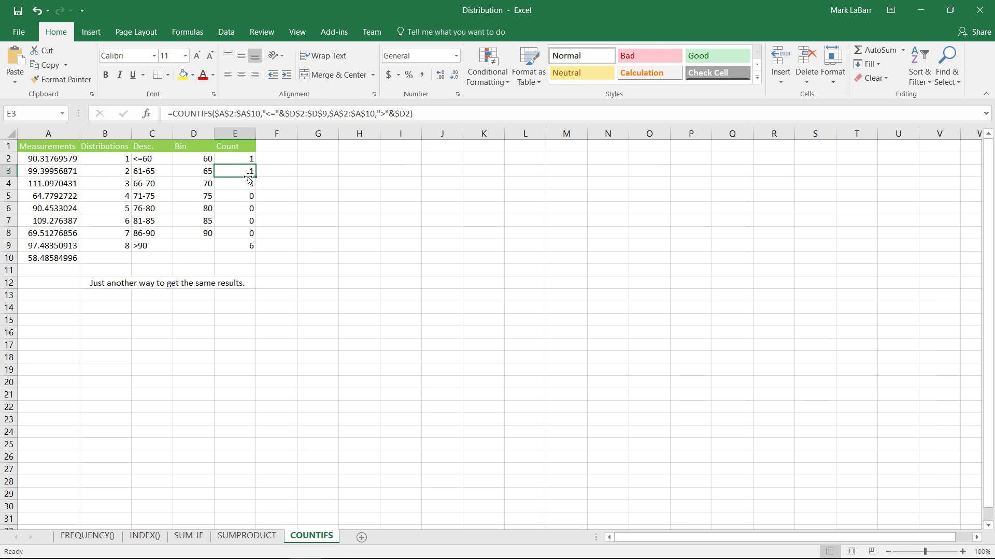
left_click_drag(258, 174, 257, 234)
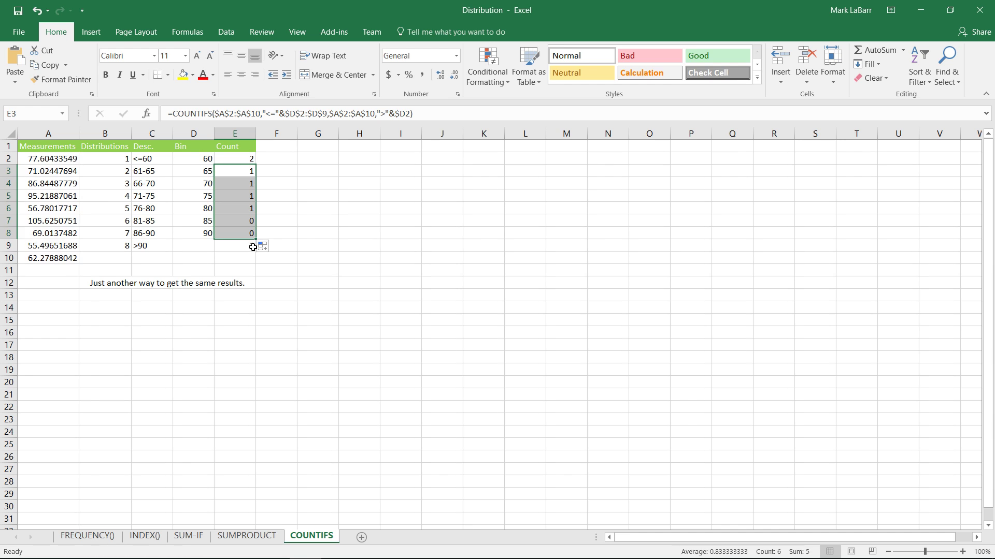
left_click(242, 251)
left_click(215, 114)
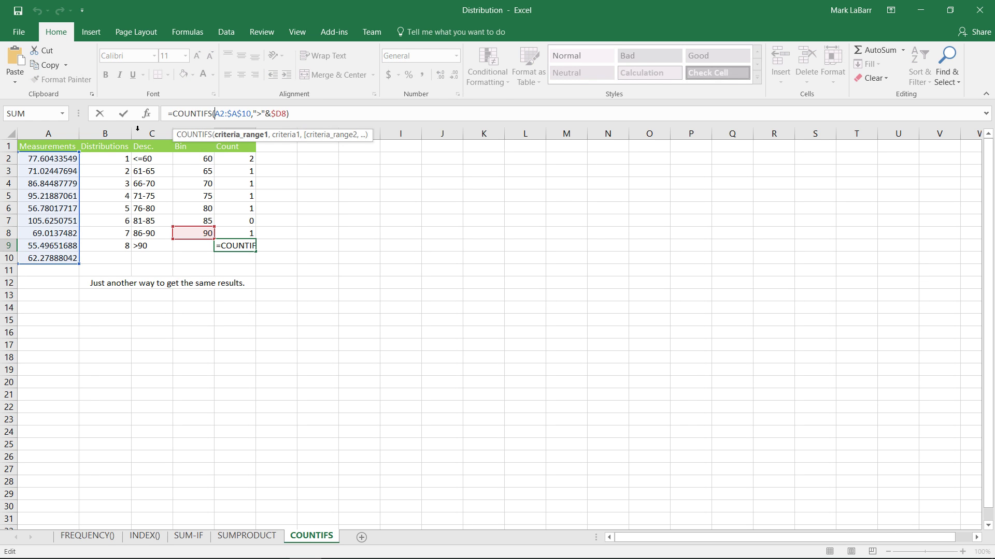